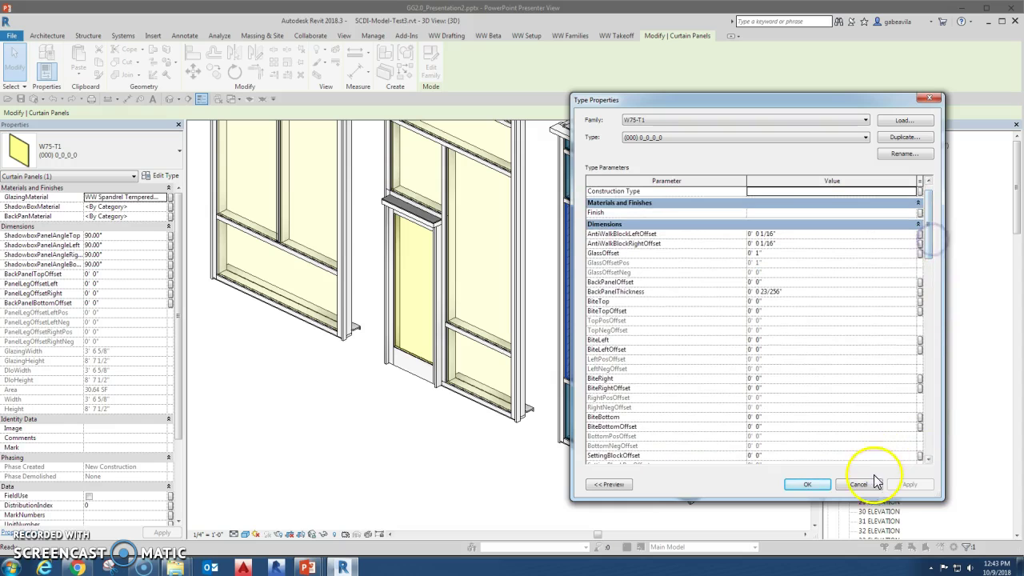
- Close the type properties without changes and examine the instance properties of the clear and hatched panels in the blue curtain wall
left_click(858, 483)
left_click(569, 510)
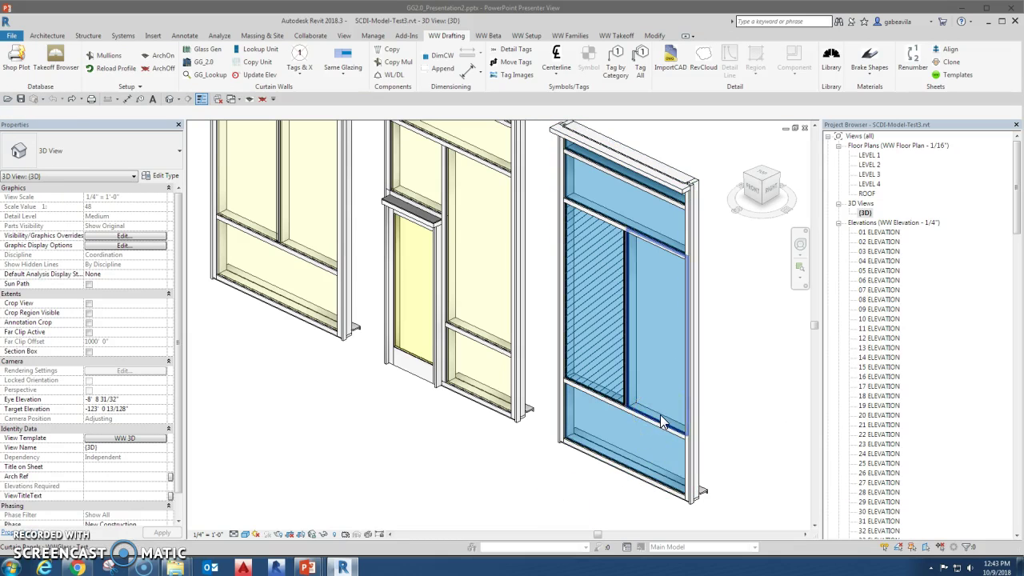
left_click(660, 422)
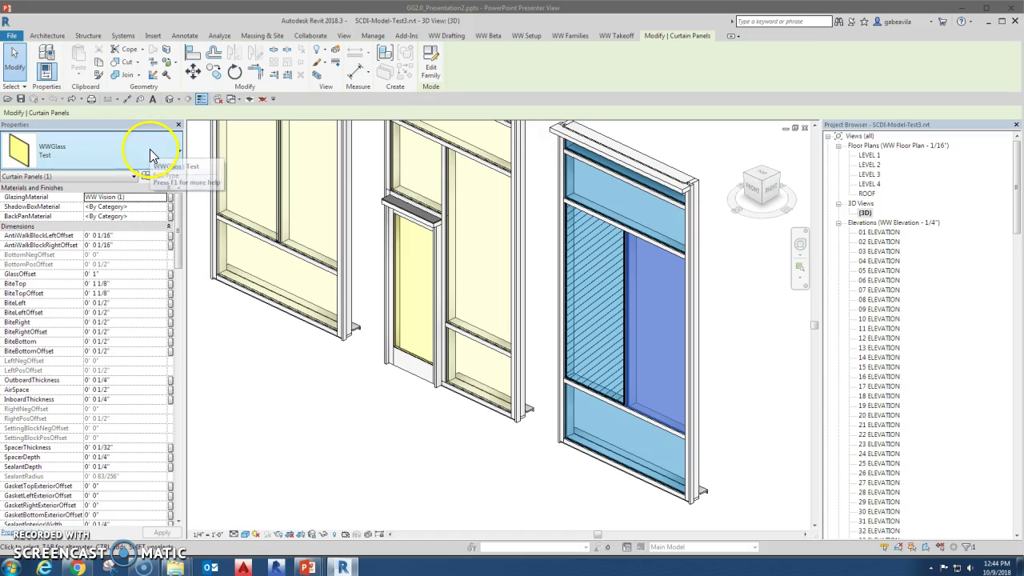
left_click(170, 323)
left_click(591, 373)
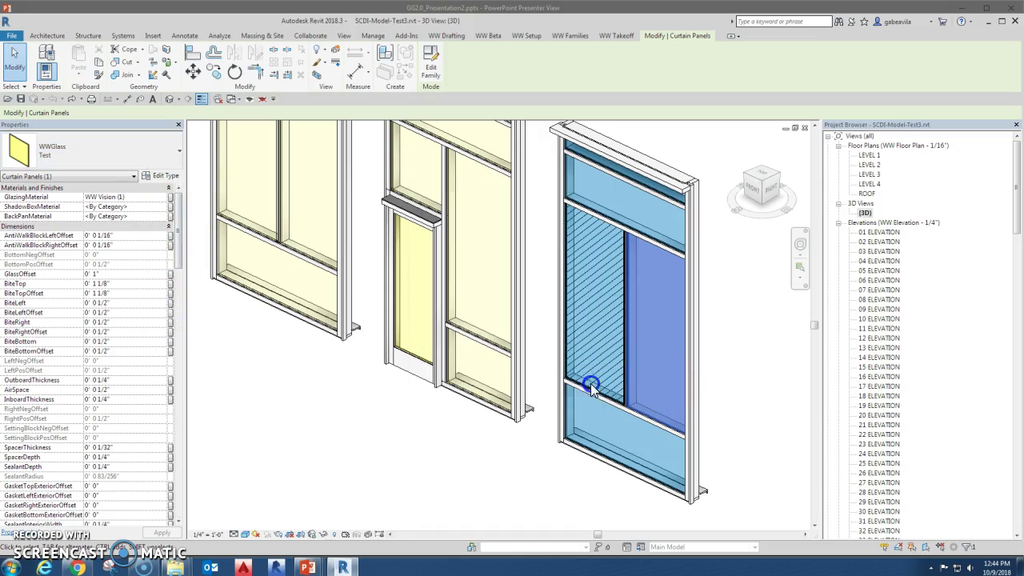
left_click(370, 476)
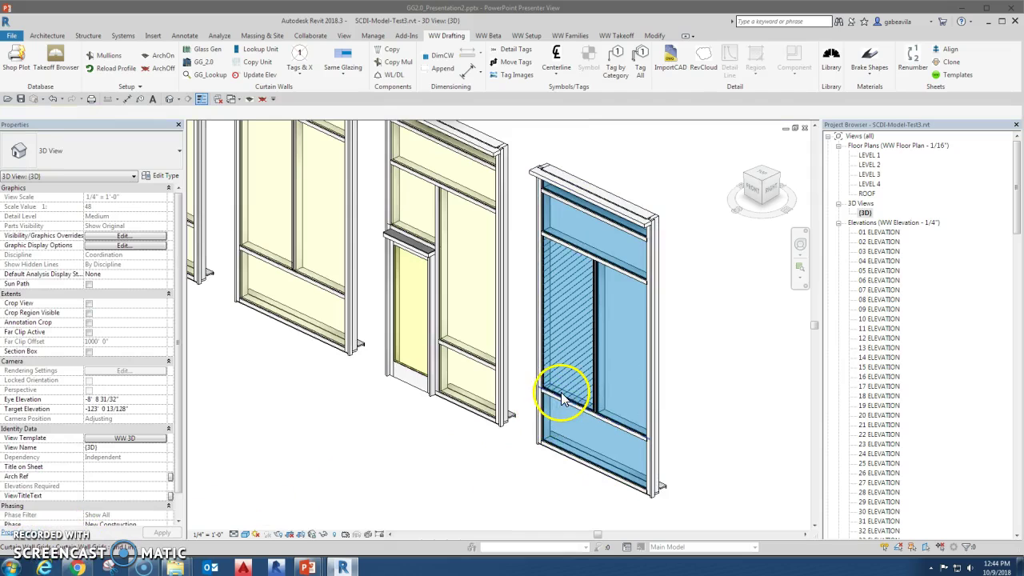
left_click(610, 406)
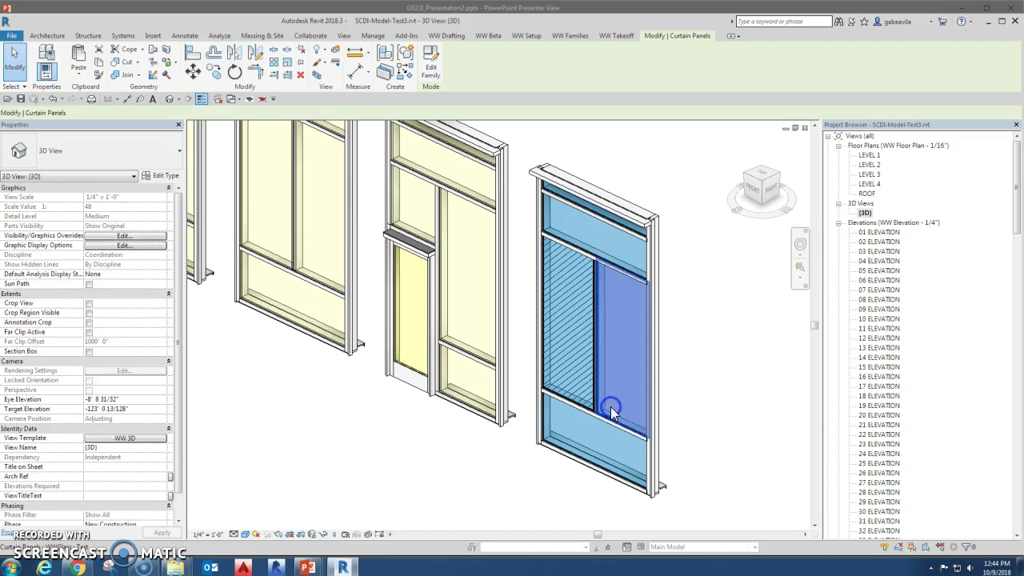
left_click(450, 475)
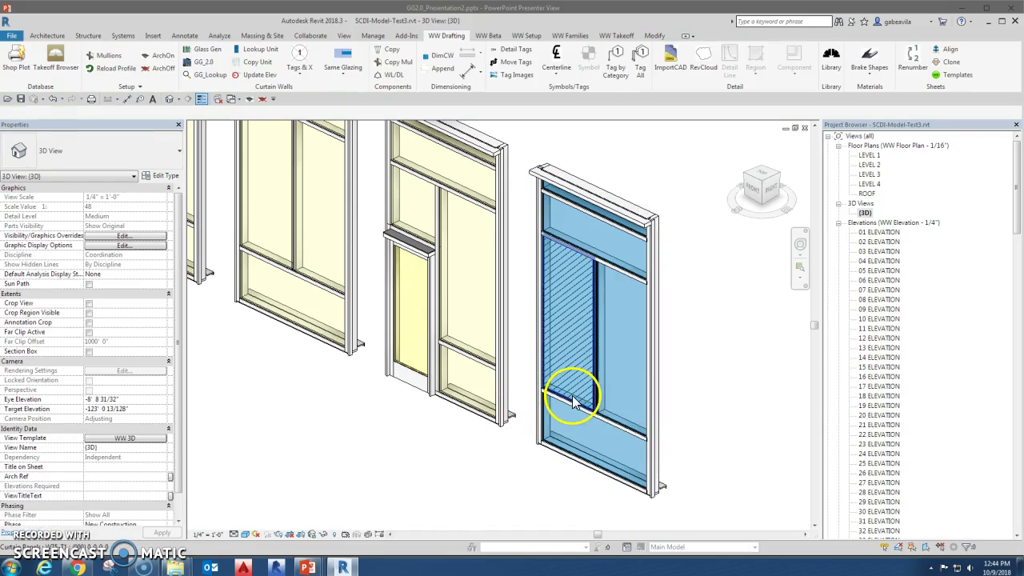
left_click(571, 390)
left_click(400, 462)
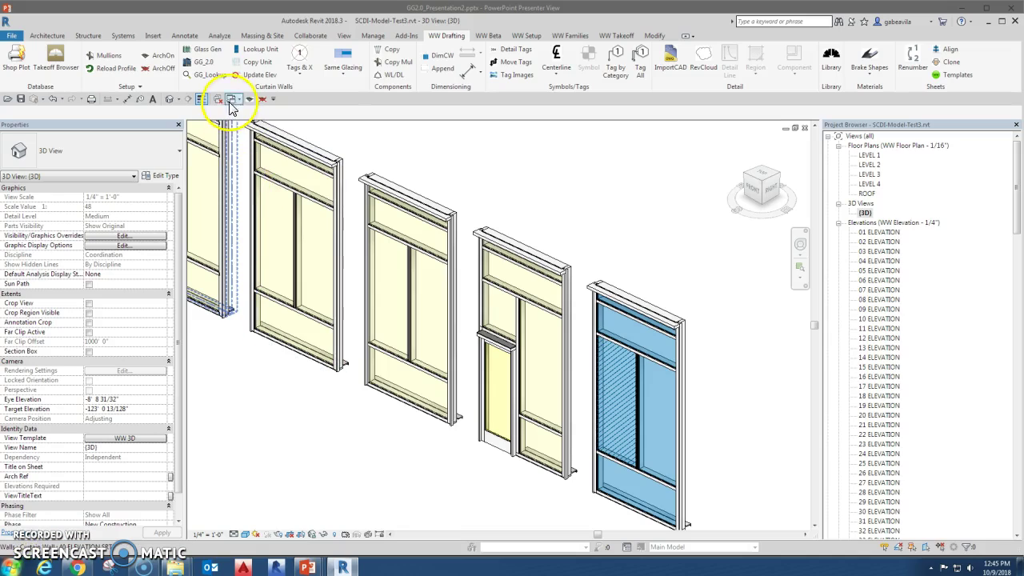
- Run GG_2.0 on the curtain wall directly left of the door unit, accepting the preset glass makeup with a 0.75 glass offset
left_click(208, 64)
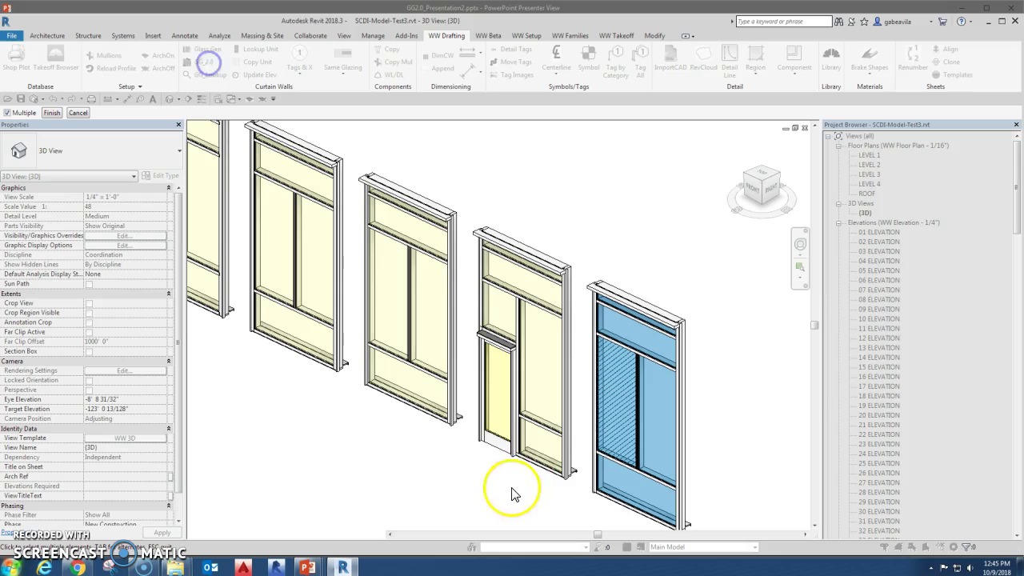
left_click(450, 427)
left_click(204, 250)
left_click(51, 112)
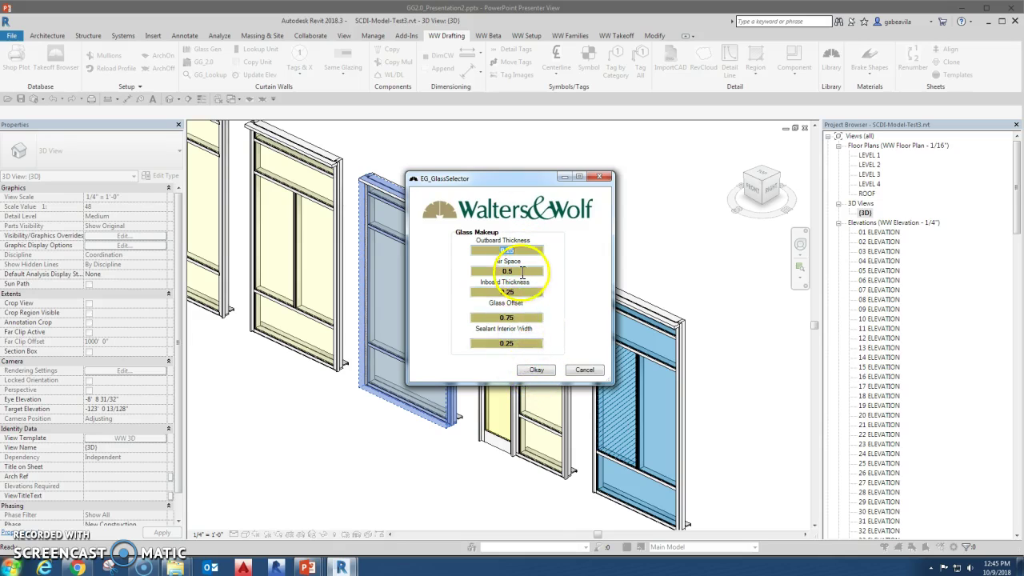
left_click(531, 370)
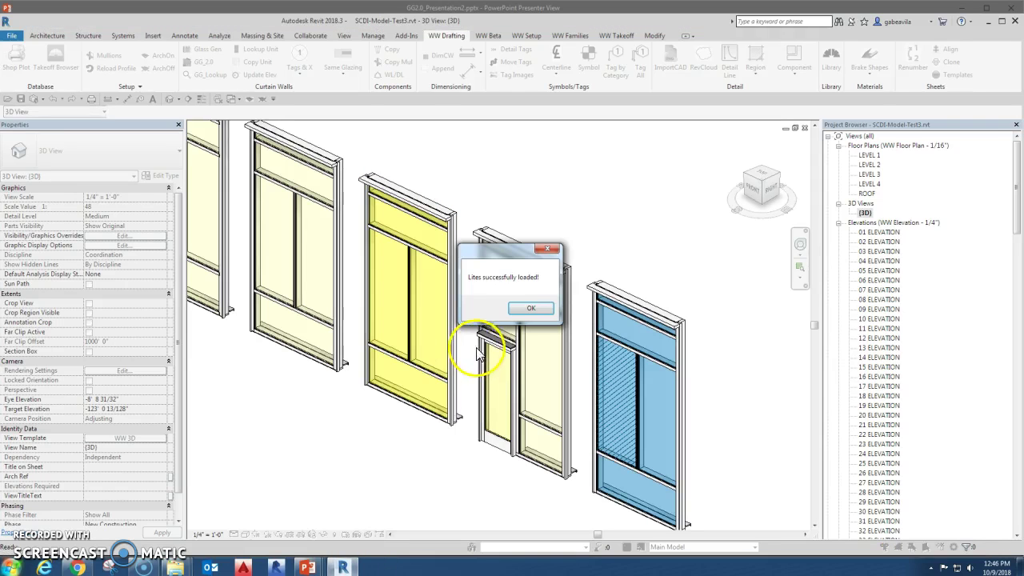
left_click(533, 309)
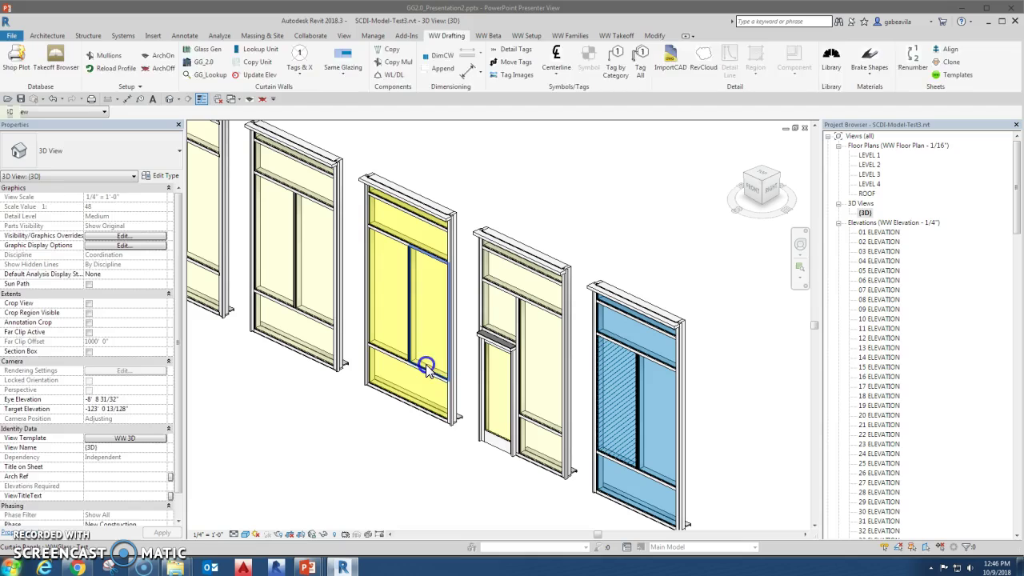
- Examine the bite and offset properties of the new glass lite and its sill mullion in the bright yellow curtain wall
left_click(424, 364)
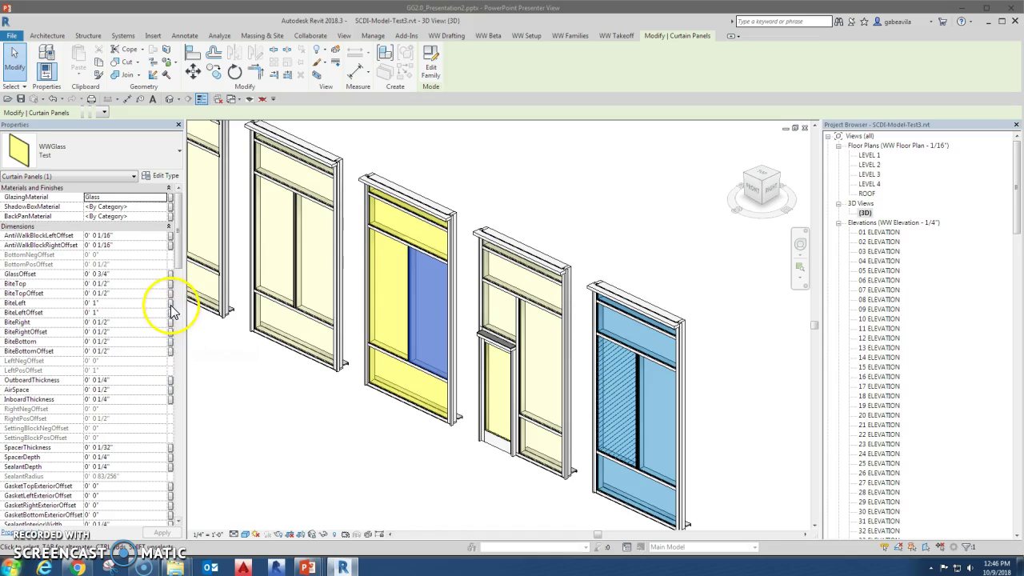
left_click(379, 460)
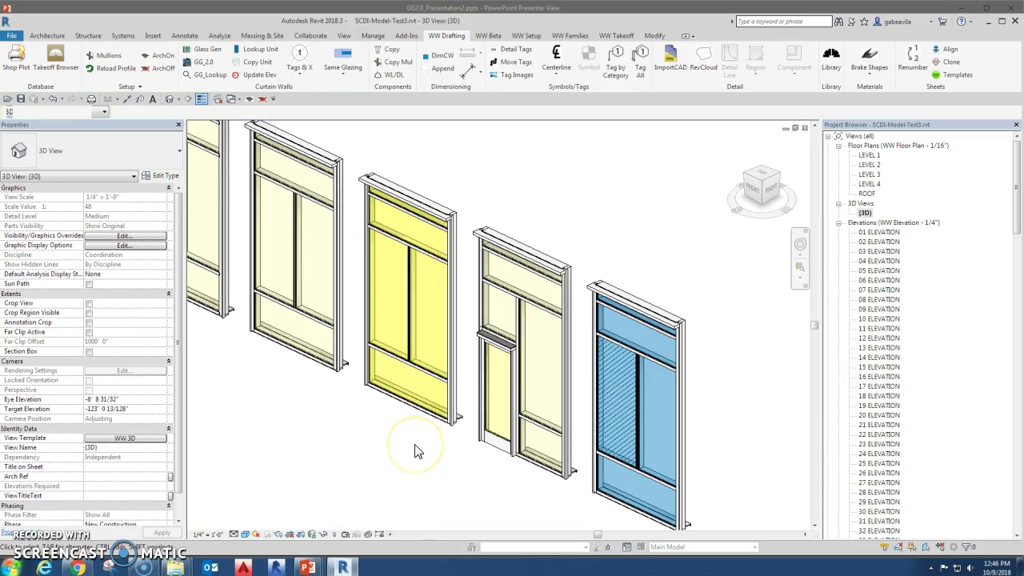
left_click(415, 451)
left_click(428, 370)
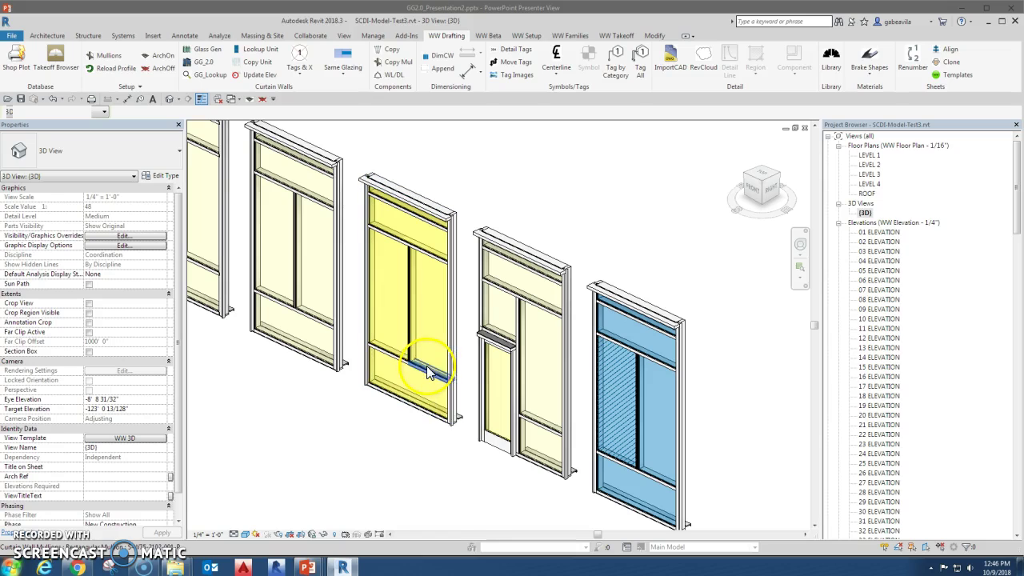
left_click(429, 373)
left_click(379, 458)
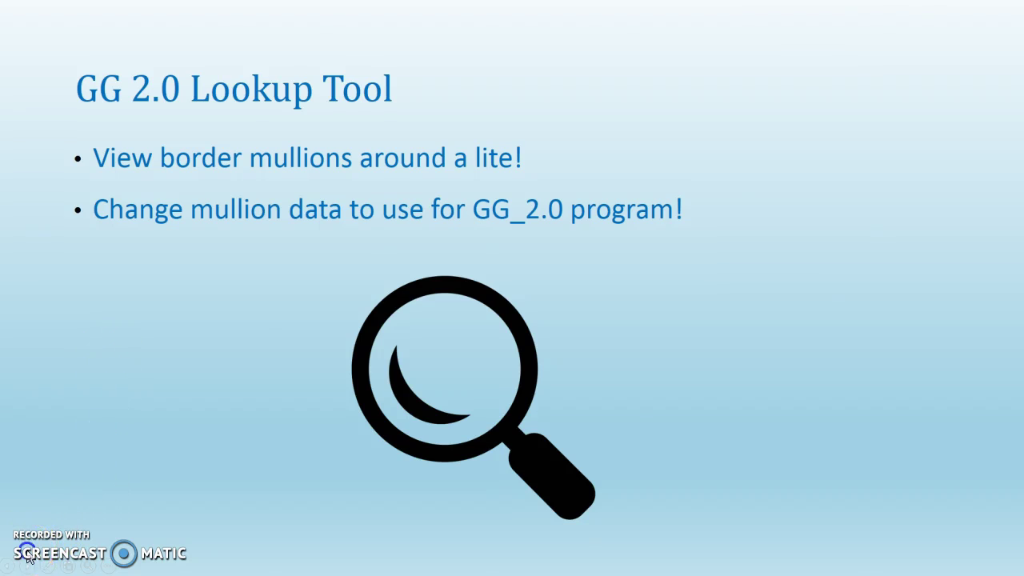
- Switch back from the slides to Revit and run GG_Lookup on the glazed panel above the door
key("alt+Tab")
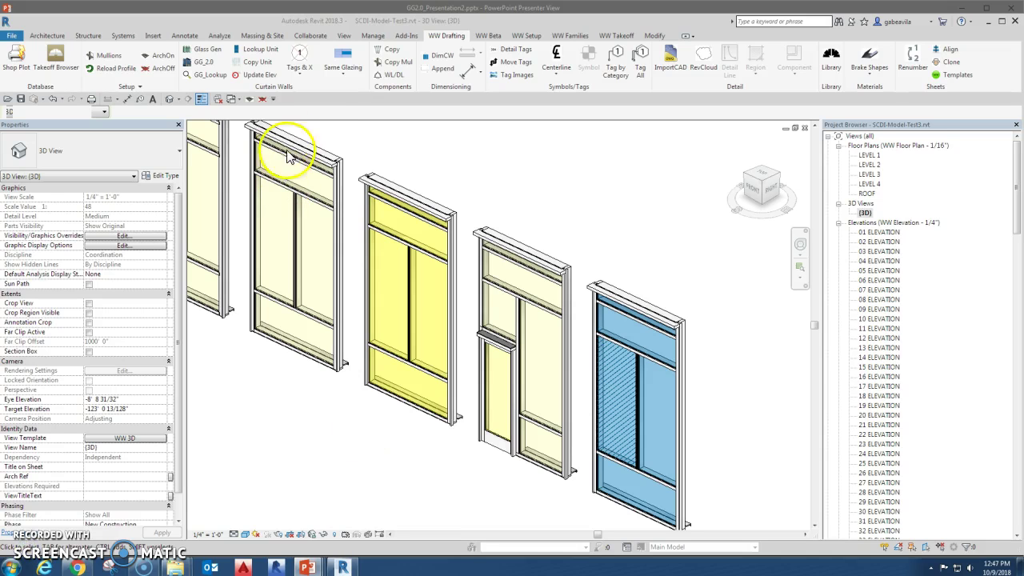
left_click(210, 75)
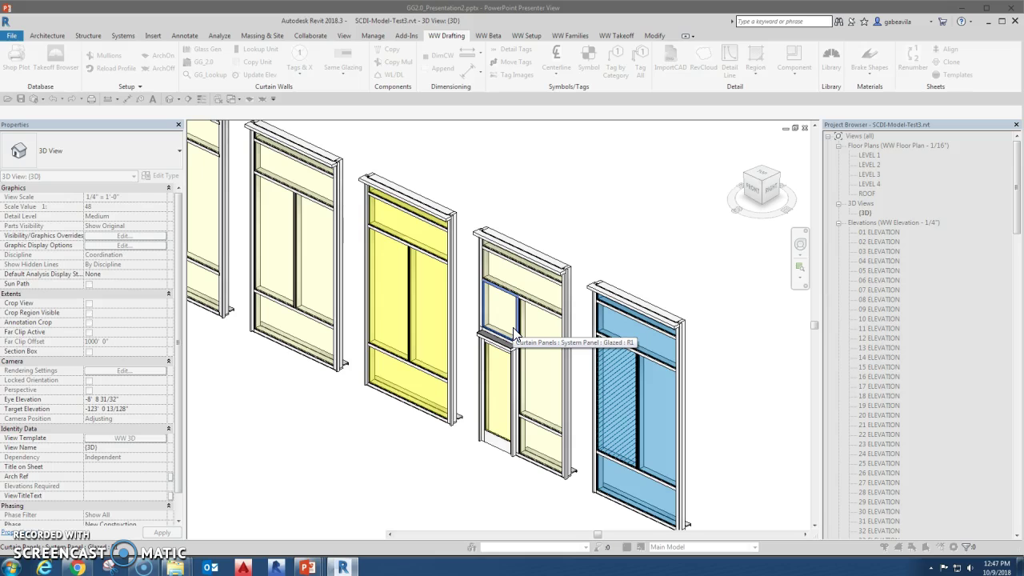
left_click(514, 334)
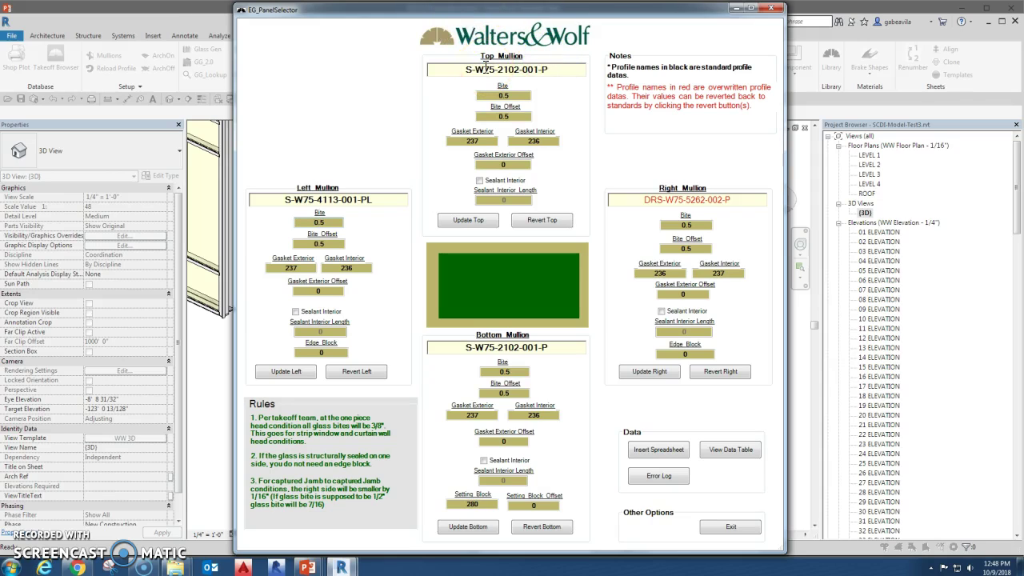
- Review the panel's border mullion data, including top bite, gasket exterior offset and the right profile, moving the lookup window aside to see the panel
left_click(506, 95)
left_click(510, 166)
left_click_drag(414, 12, 756, 23)
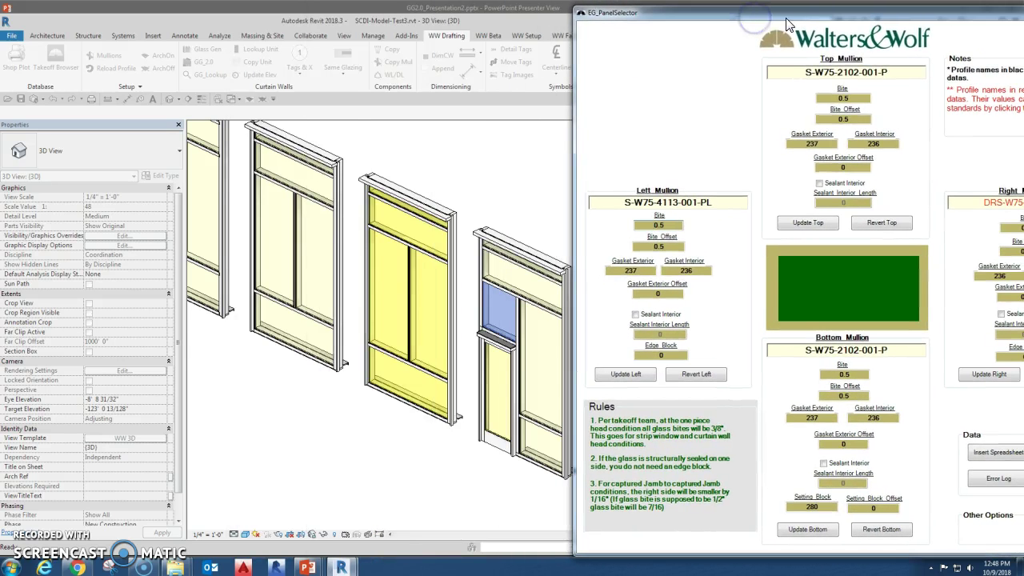
left_click_drag(792, 20, 527, 20)
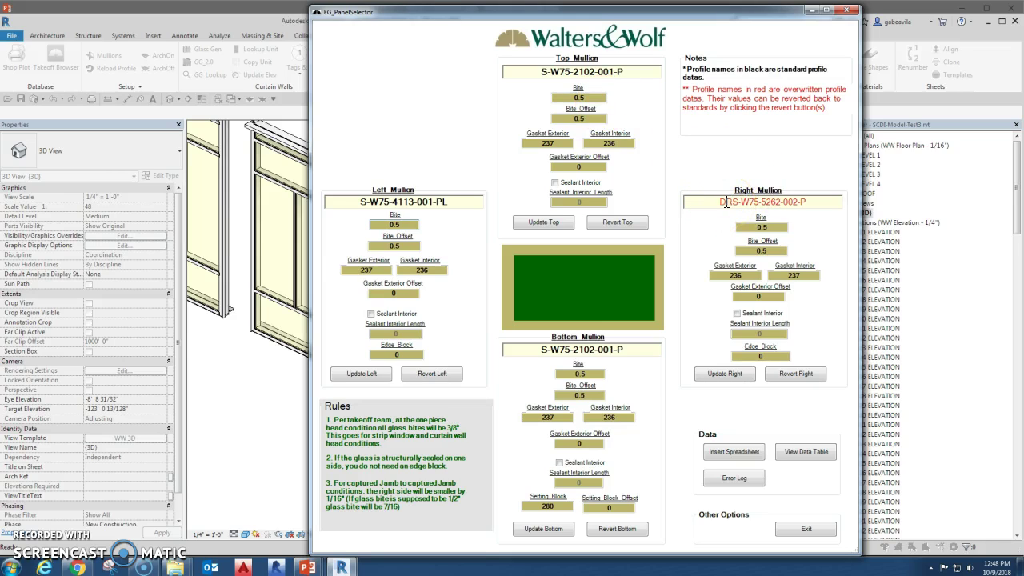
left_click(714, 179)
left_click(616, 117)
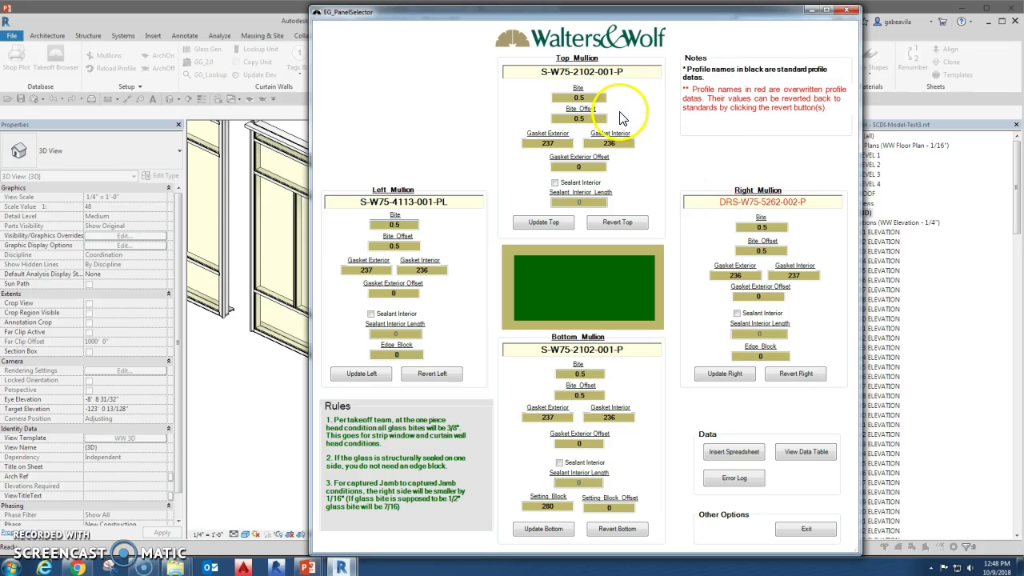
- Set the left mullion's bite and bite offset to .375 and update its local profile data
left_click(411, 226)
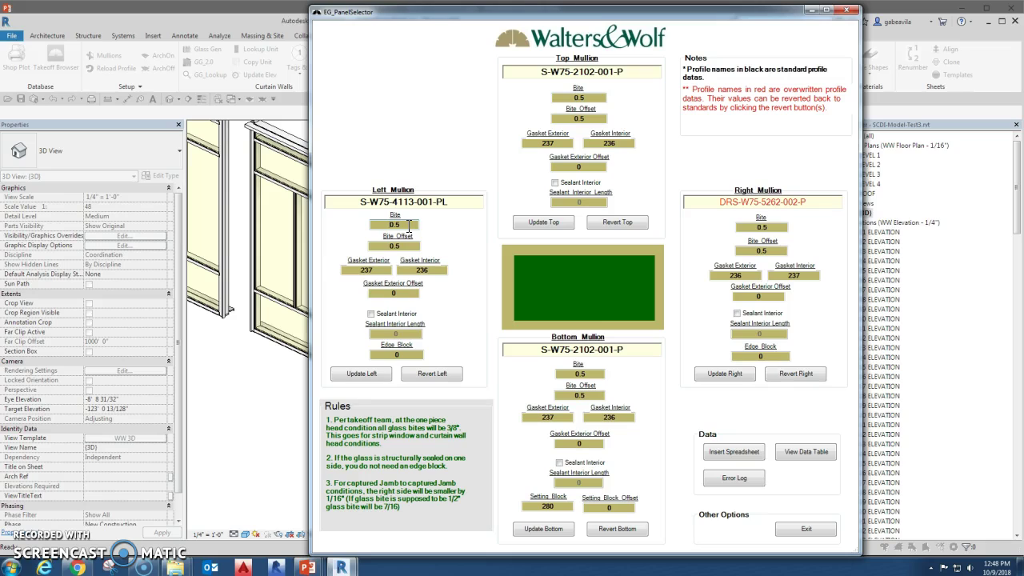
double_click(408, 226)
type(".375")
key("Tab")
type(".375")
left_click(370, 375)
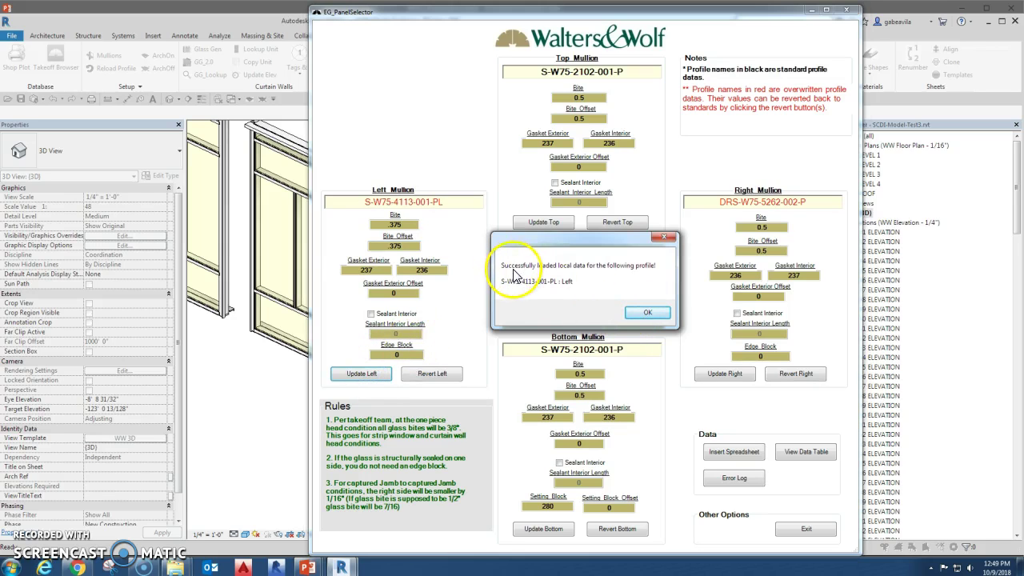
left_click(644, 313)
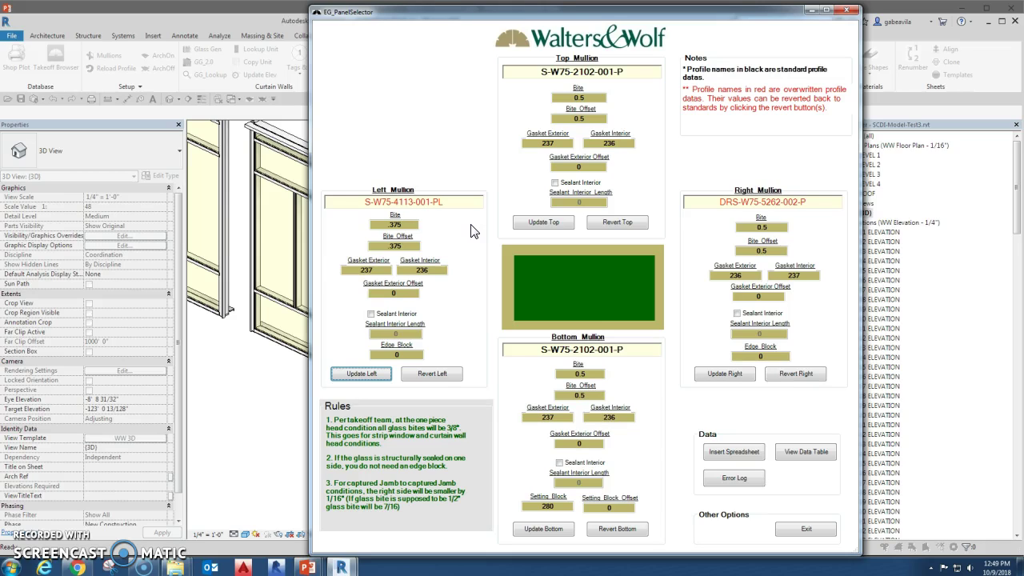
- Revert the left mullion to its standard profile data and exit the lookup tool
left_click(486, 250)
left_click(432, 374)
left_click(617, 309)
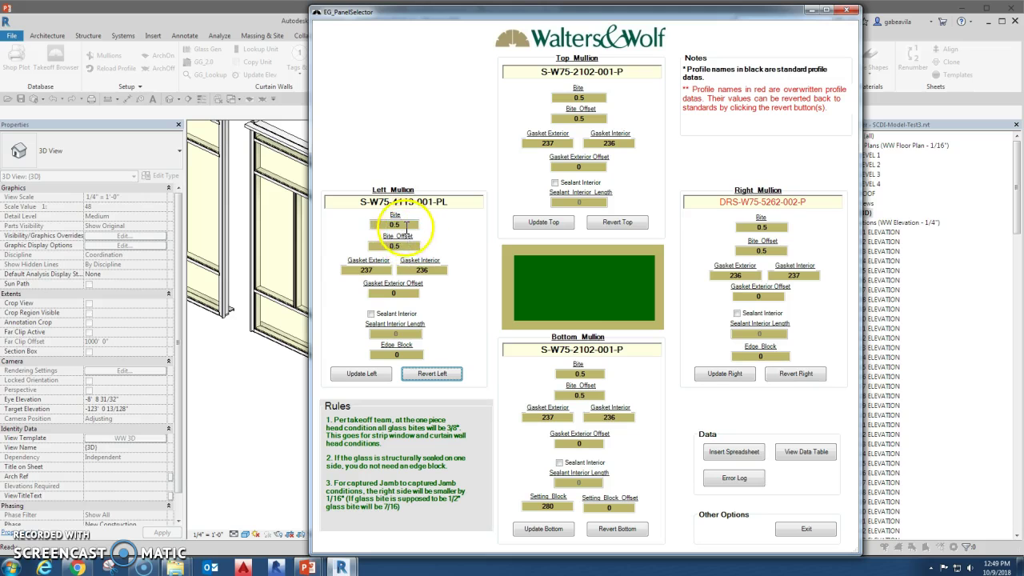
left_click(806, 528)
left_click(391, 448)
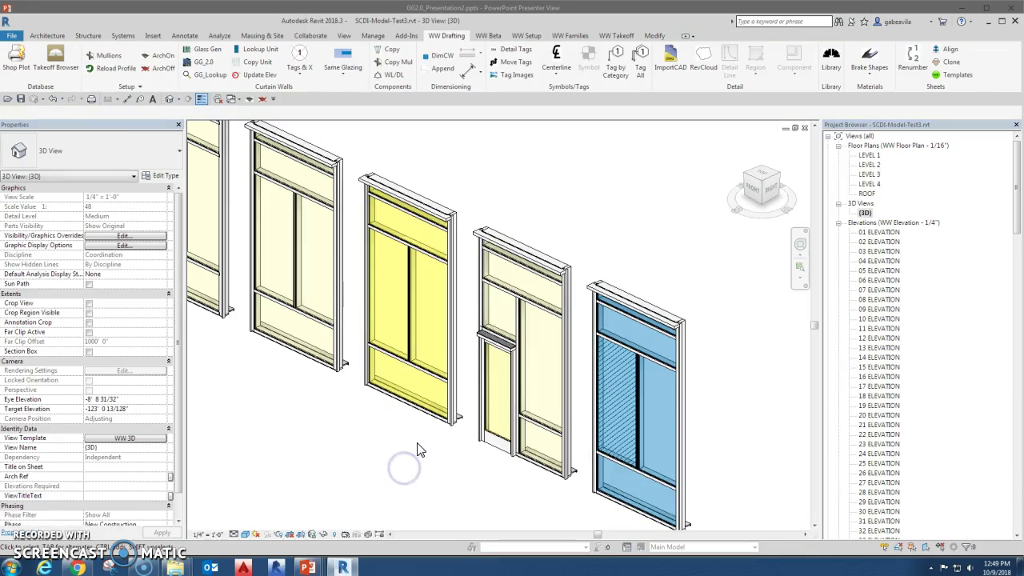